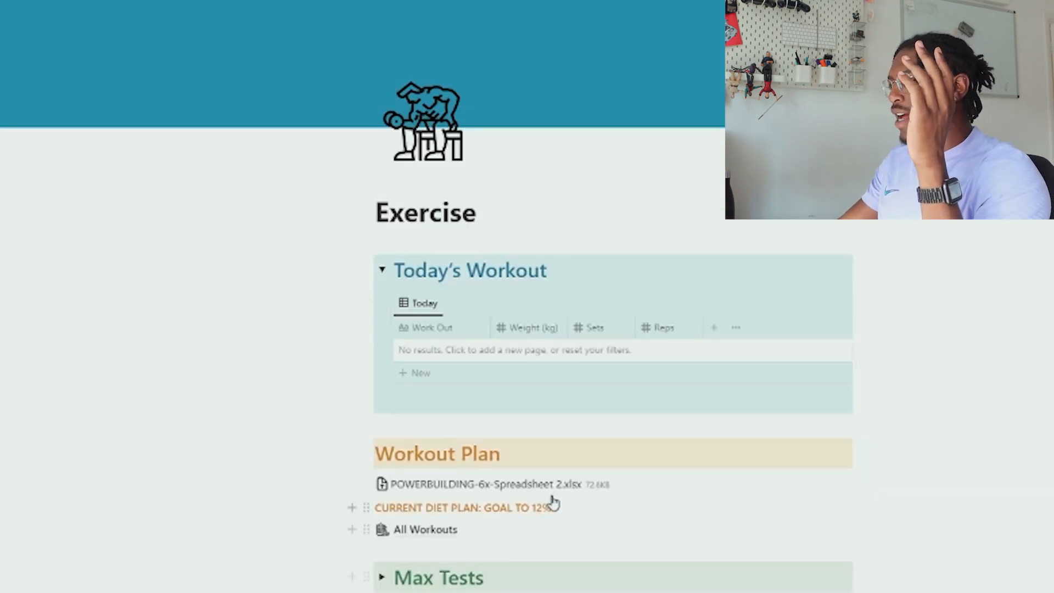
Look over the Max Tests table and the existing All Workouts page, then return to Exercise
scroll(548, 438, "down", 3)
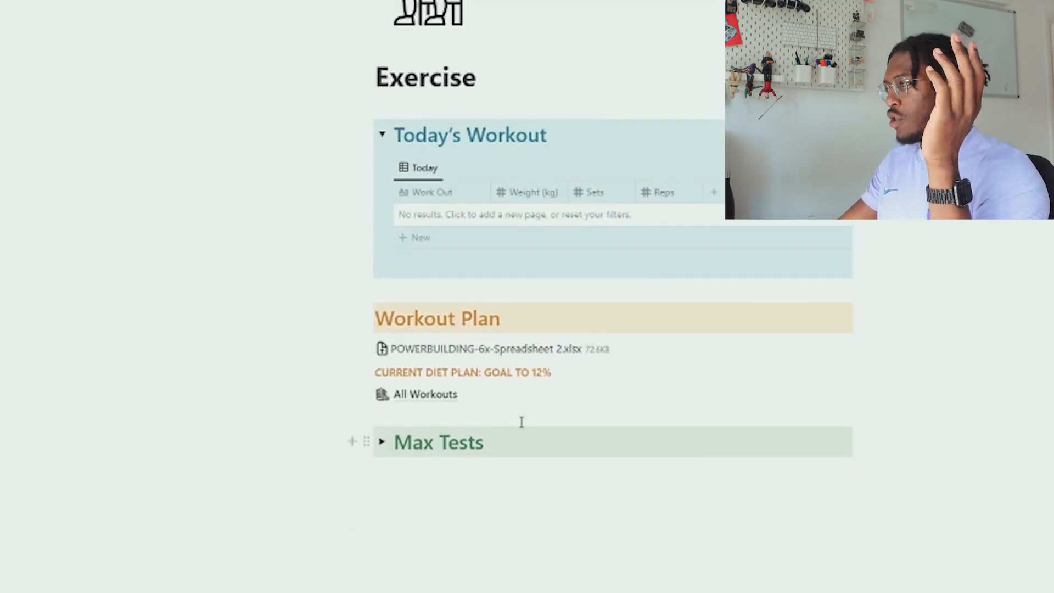
left_click(382, 442)
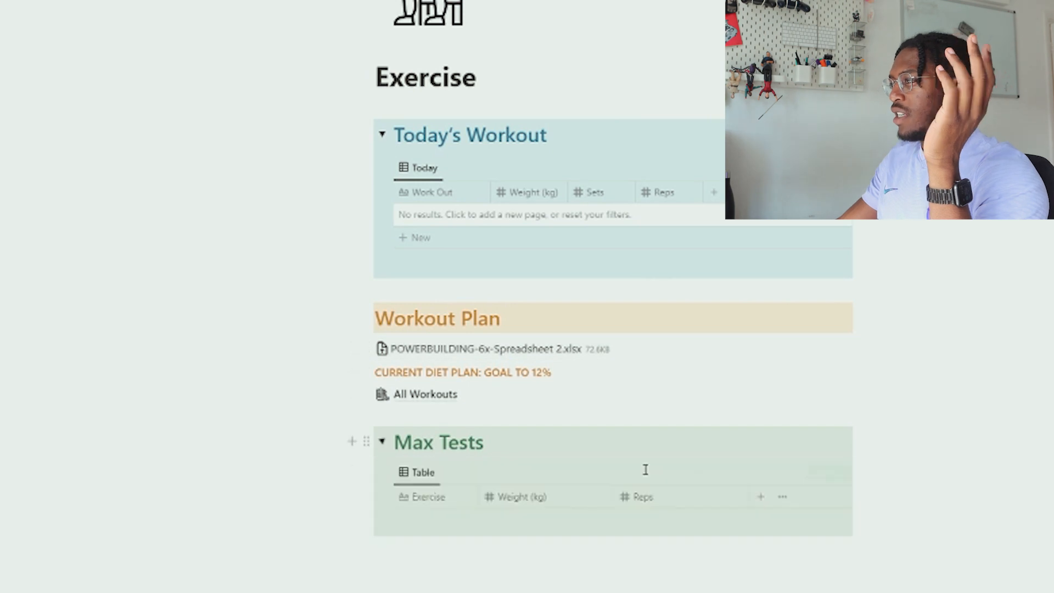
left_click(381, 443)
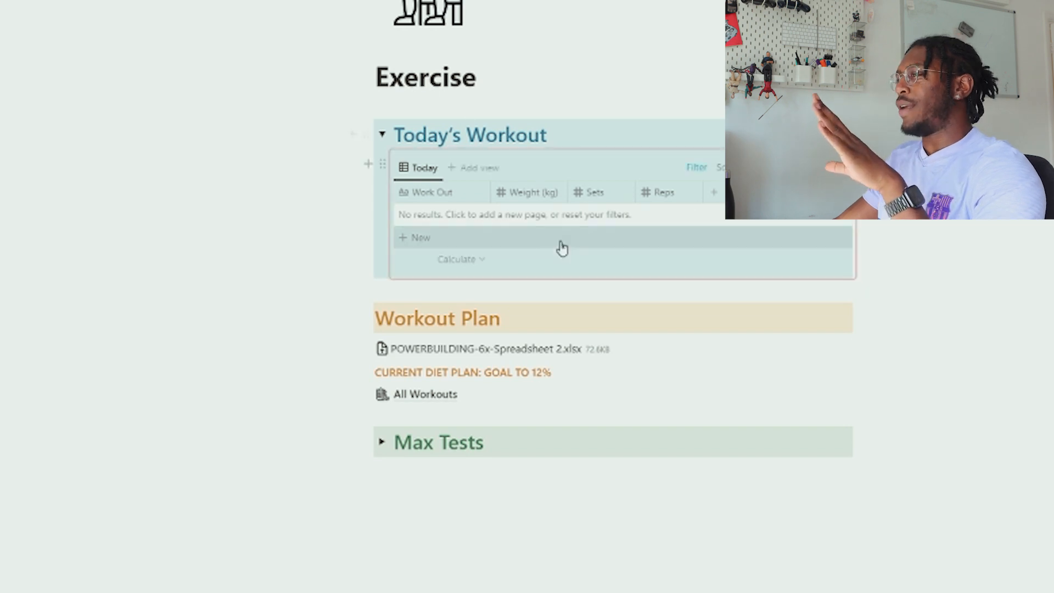
left_click(421, 395)
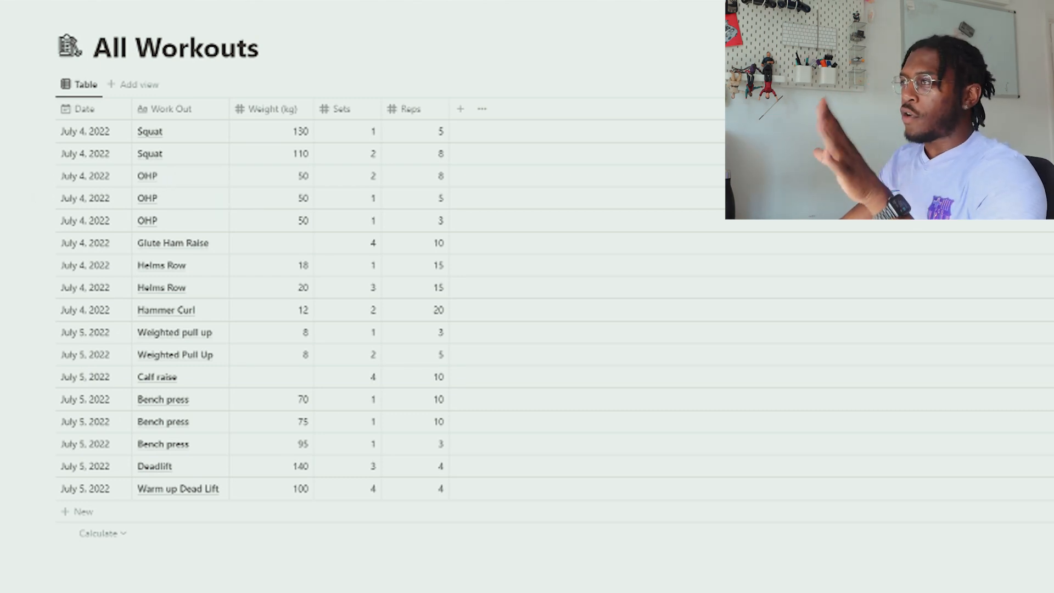
left_click(181, 1)
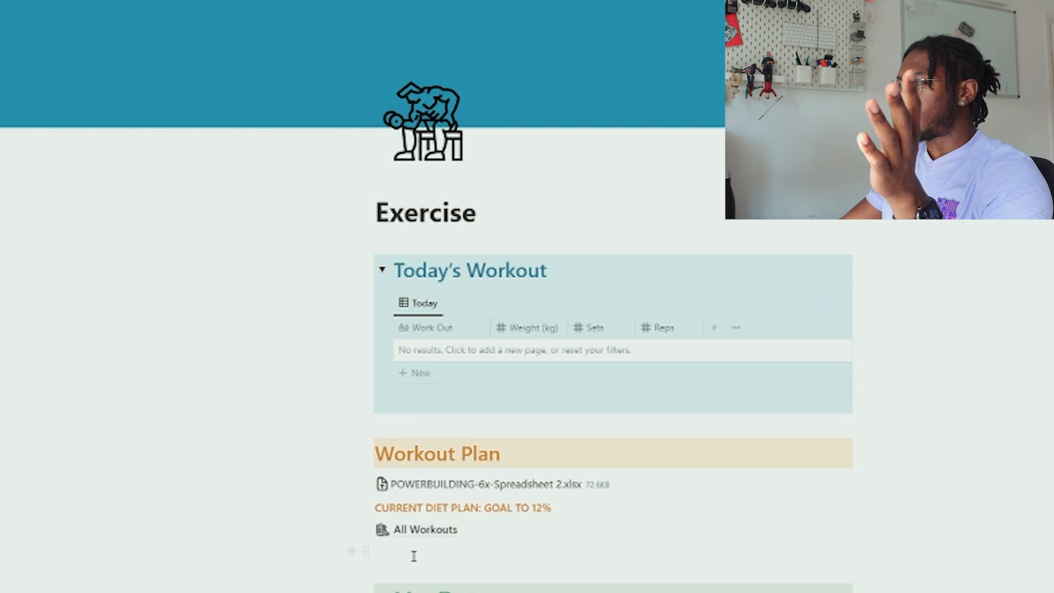
Create a full-page database under Exercise titled 'All Workouts'
left_click(352, 551)
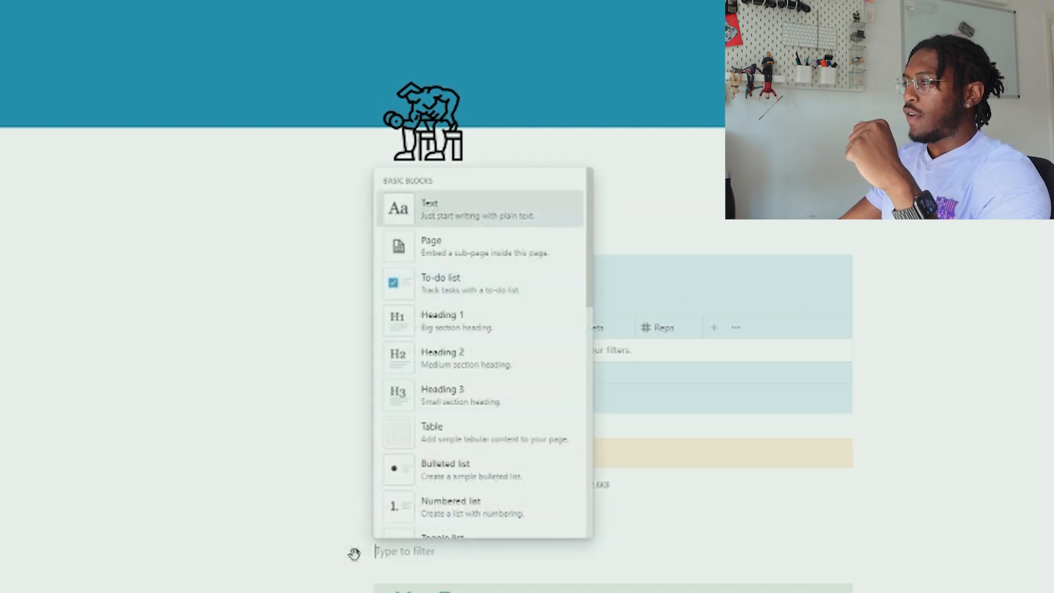
scroll(489, 282, "down", 3)
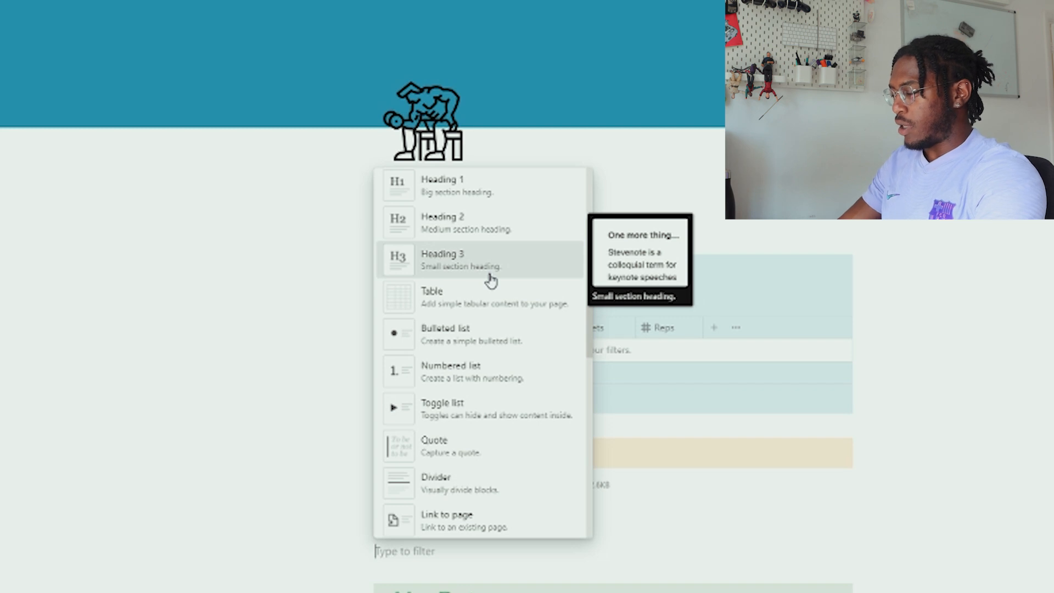
type("data")
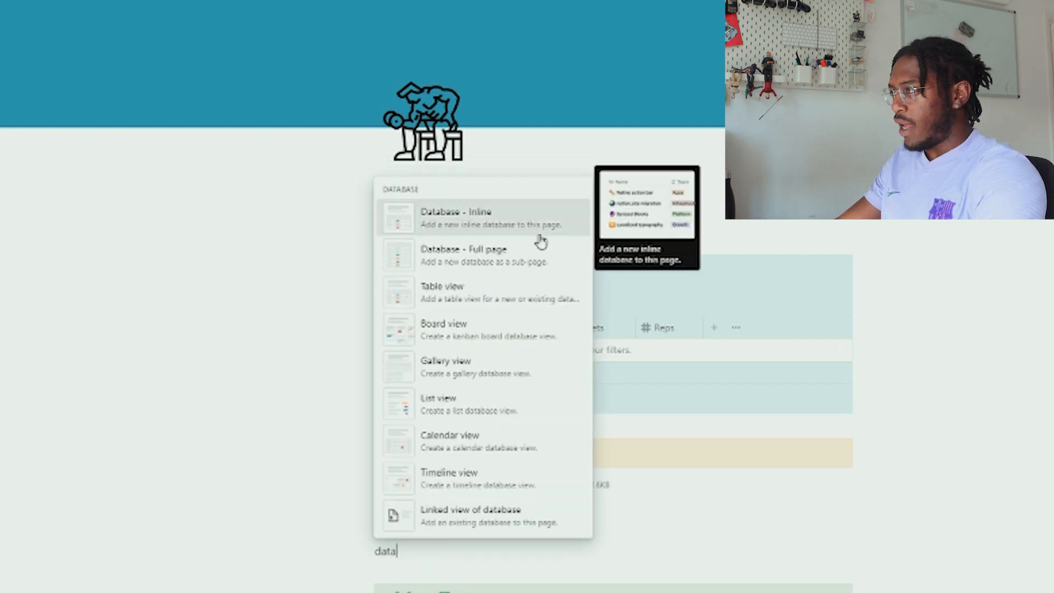
left_click(503, 261)
type("AIl Worjk")
type("kouts")
Give the All Workouts page a weightlifter emoji icon
left_click(225, 45)
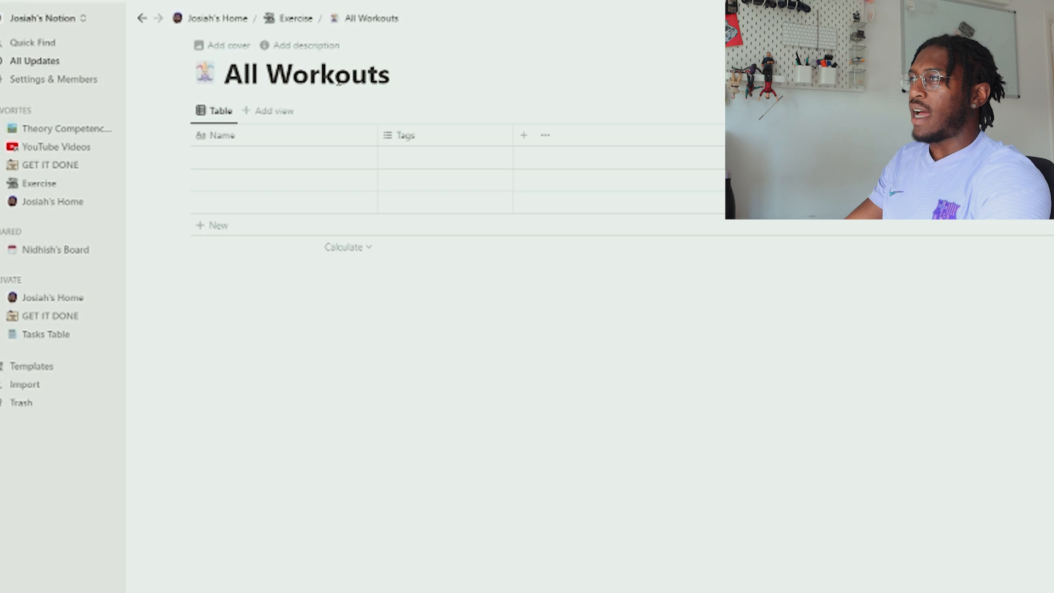
left_click(204, 72)
type("exe")
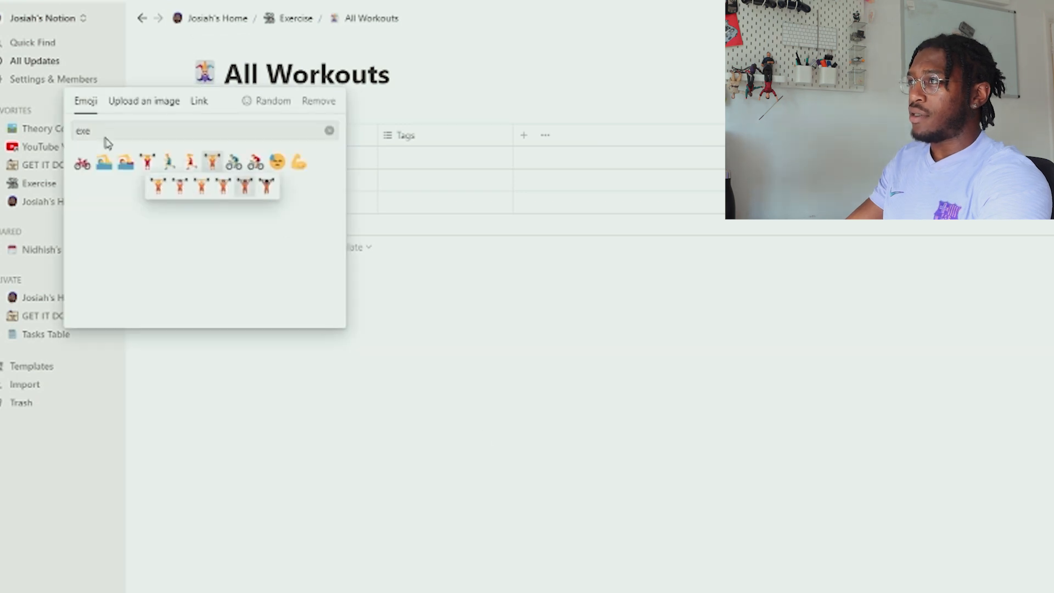
left_click(266, 186)
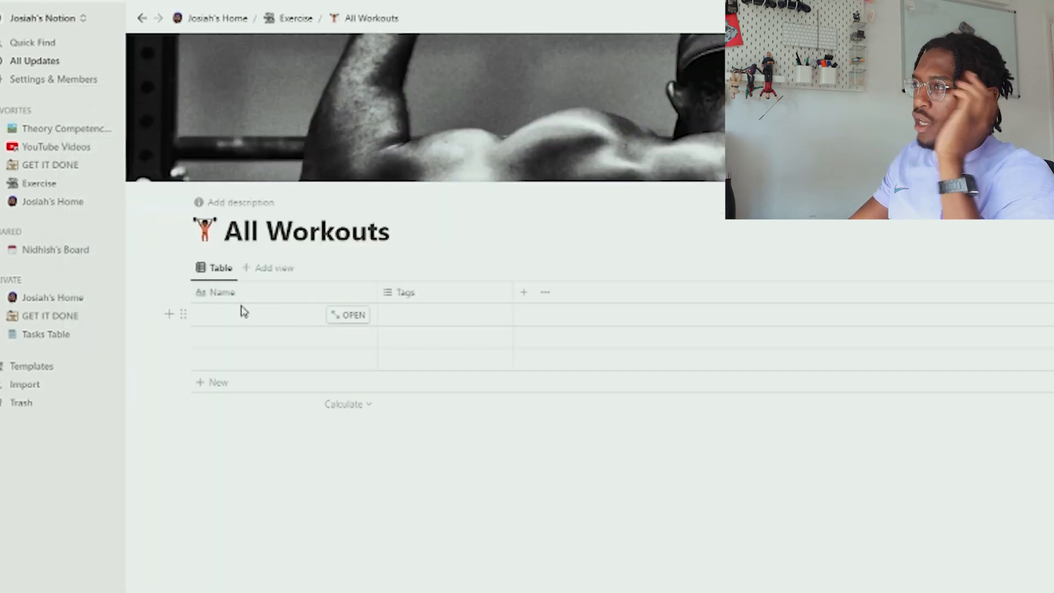
Rename the Name column to Workout and narrow it
left_click(241, 298)
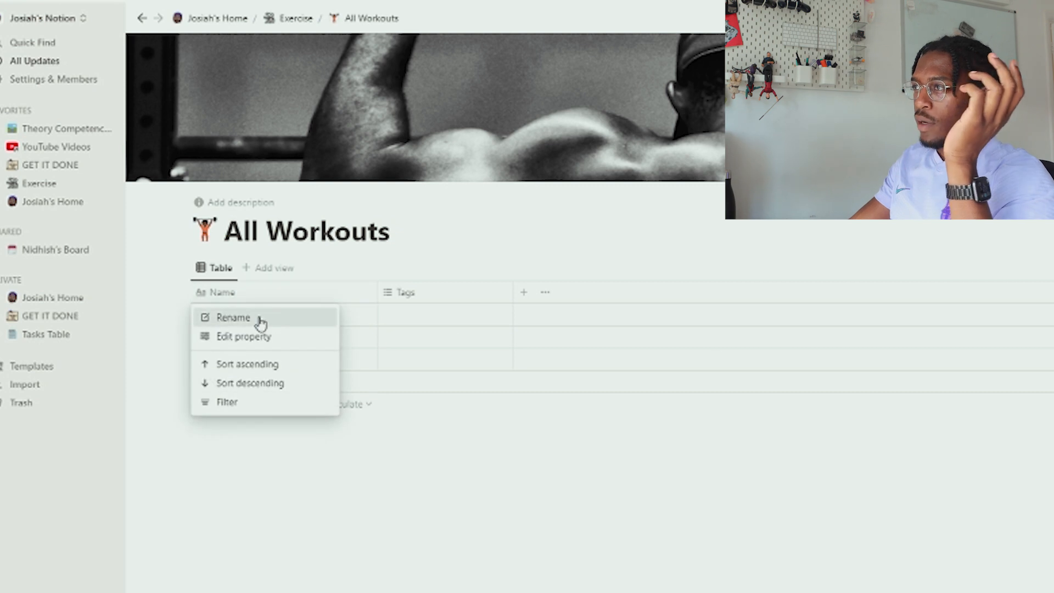
left_click(821, 346)
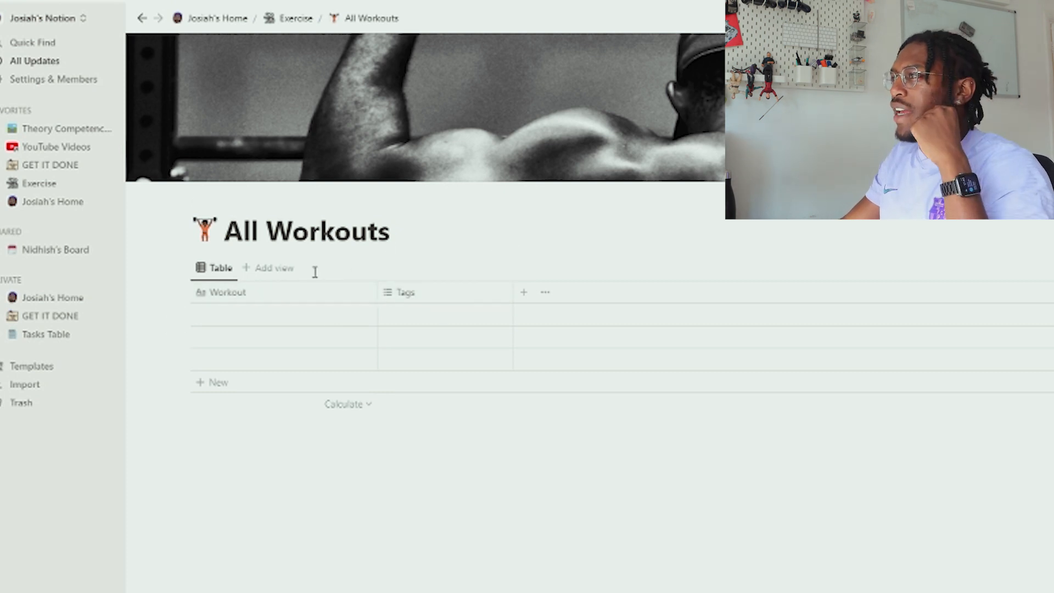
left_click_drag(377, 292, 292, 292)
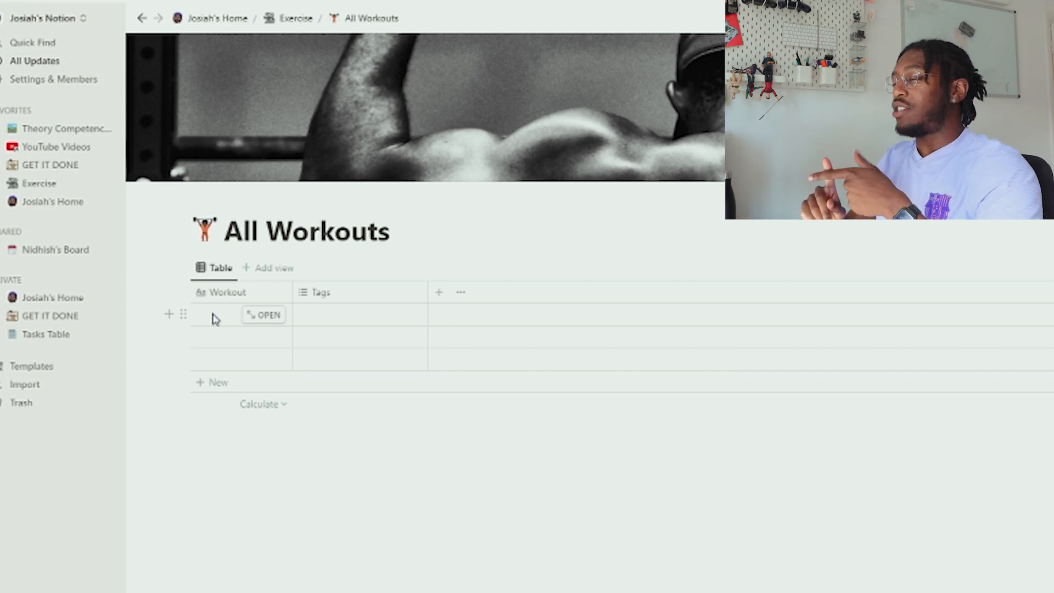
Turn Tags into a Weight (kg) number column, add a Sets column, and narrow both
left_click(329, 292)
key("Escape")
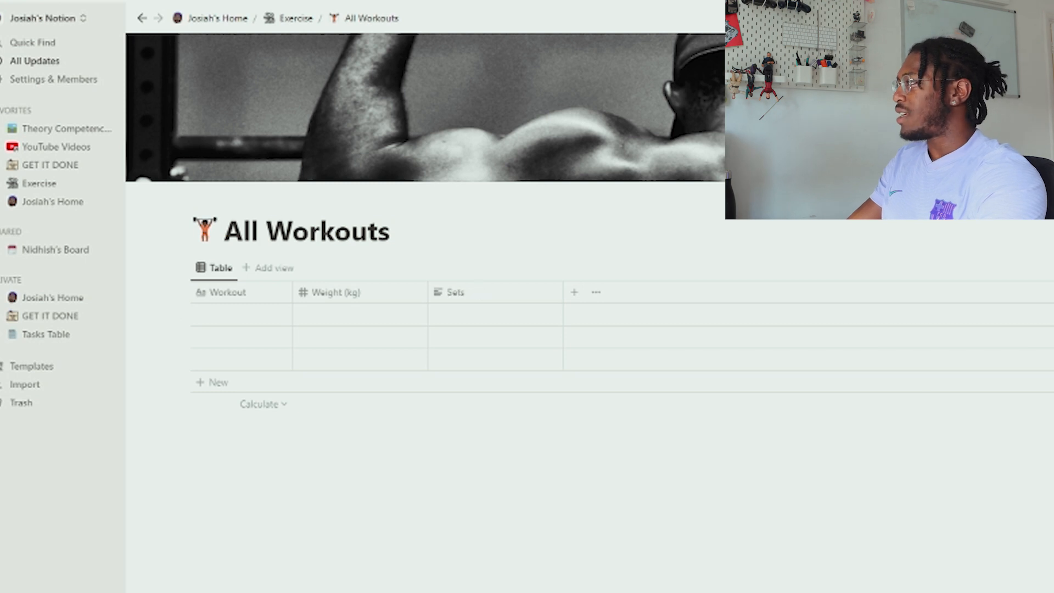
left_click(575, 292)
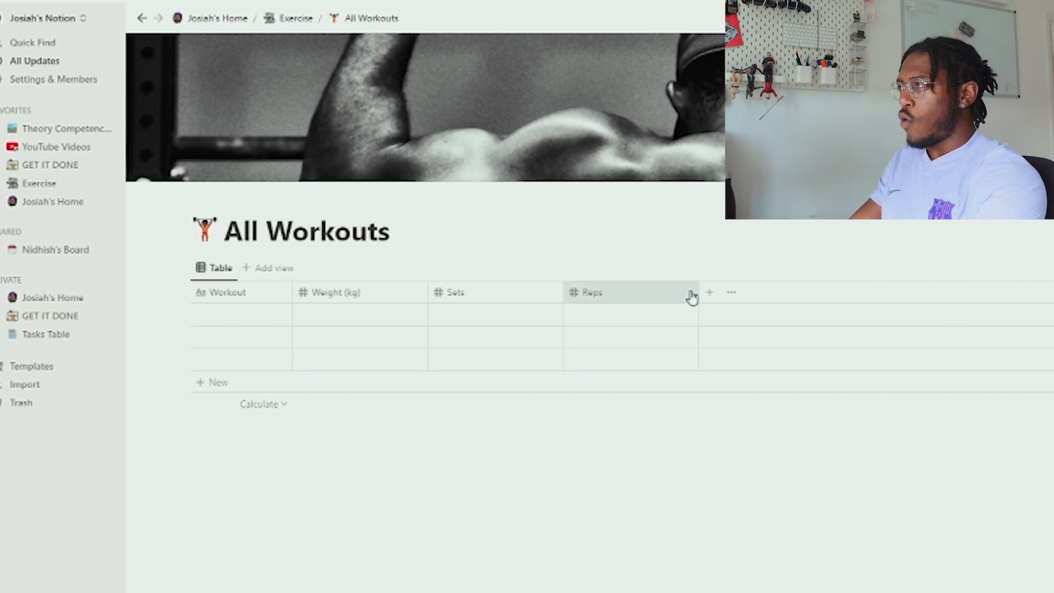
left_click_drag(562, 290, 511, 291)
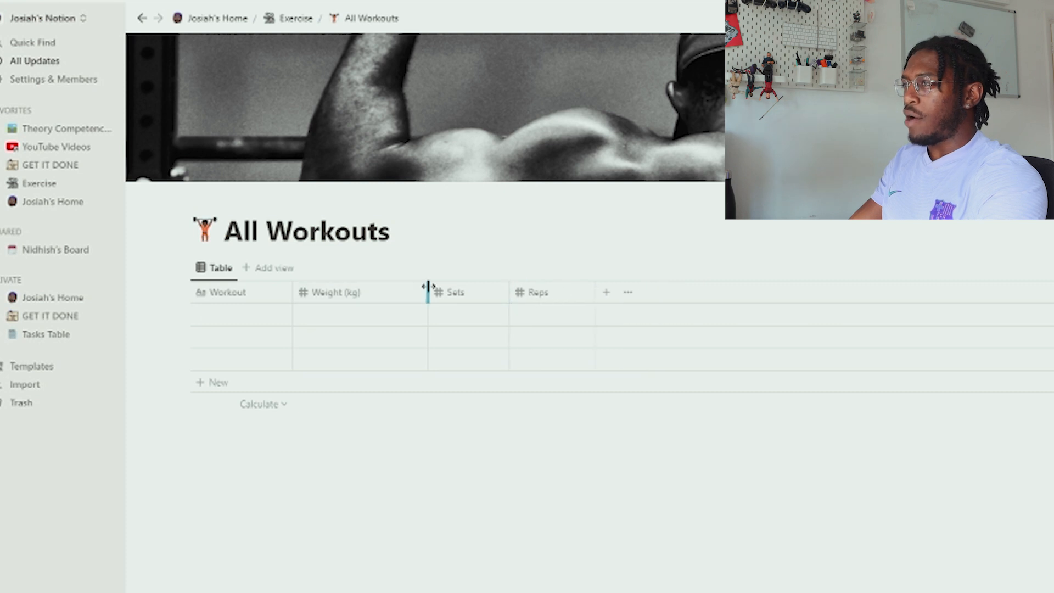
left_click_drag(427, 290, 372, 291)
Add Reps and Date properties, moving Date to the front and narrowing it
left_click(551, 294)
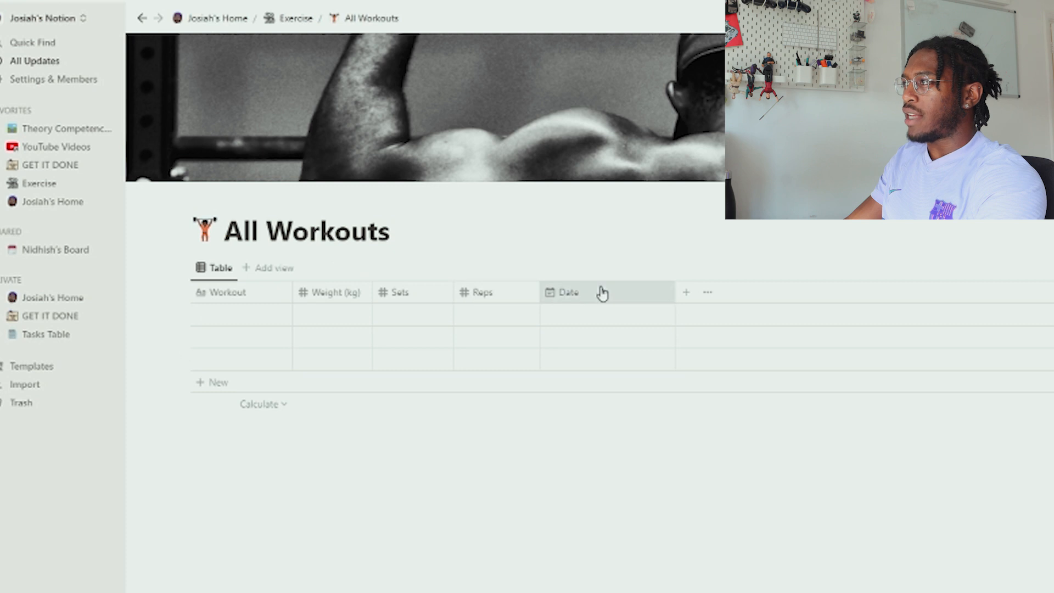
left_click_drag(620, 297, 236, 281)
left_click_drag(326, 292, 274, 293)
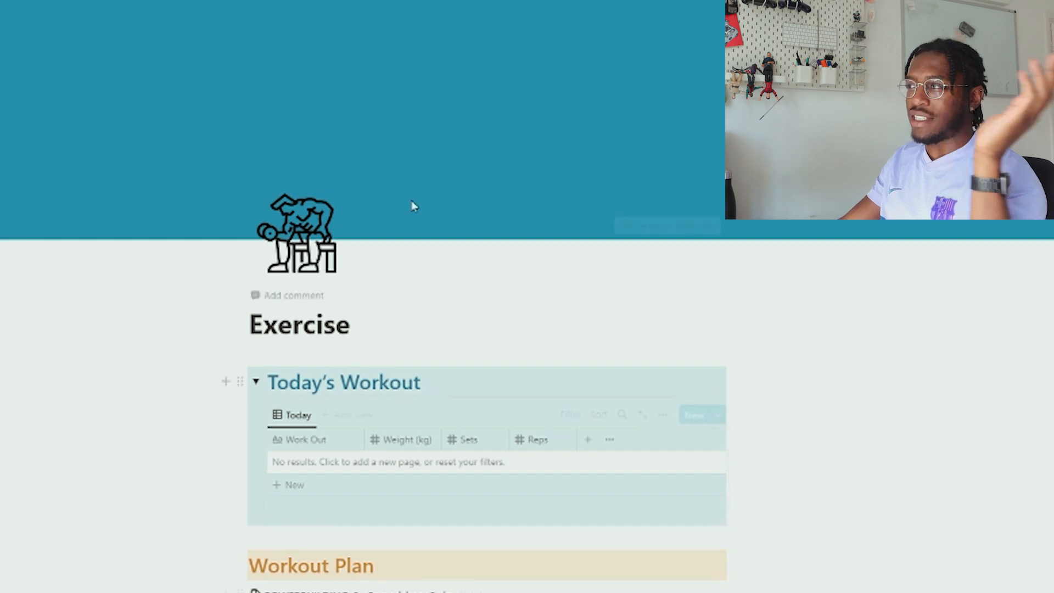
Add a red toggle heading 'YouTube Workout (Today)' below Max Tests
scroll(338, 190, "down", 4)
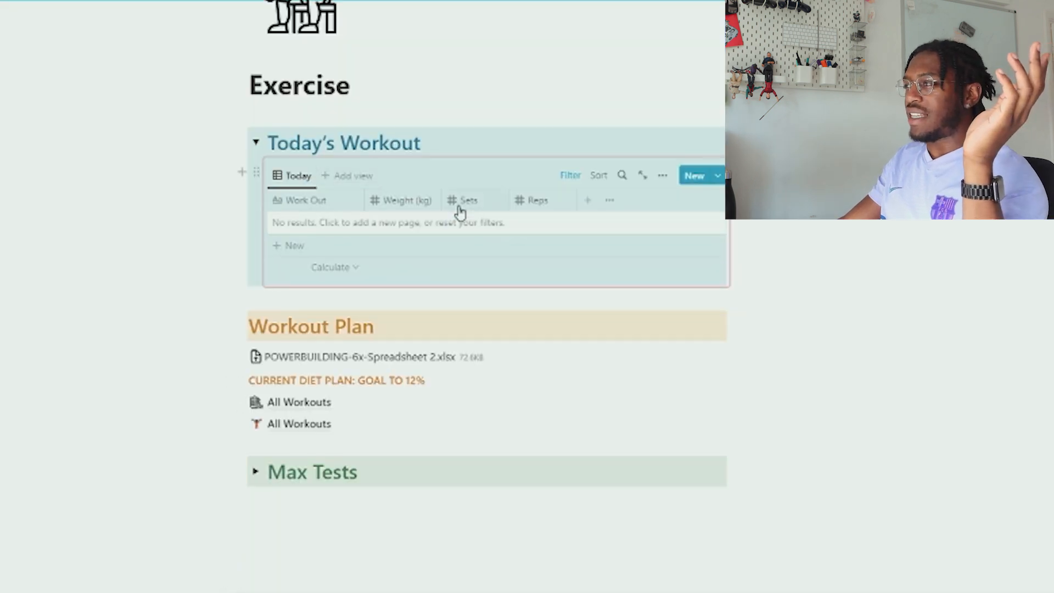
scroll(330, 209, "down", 3)
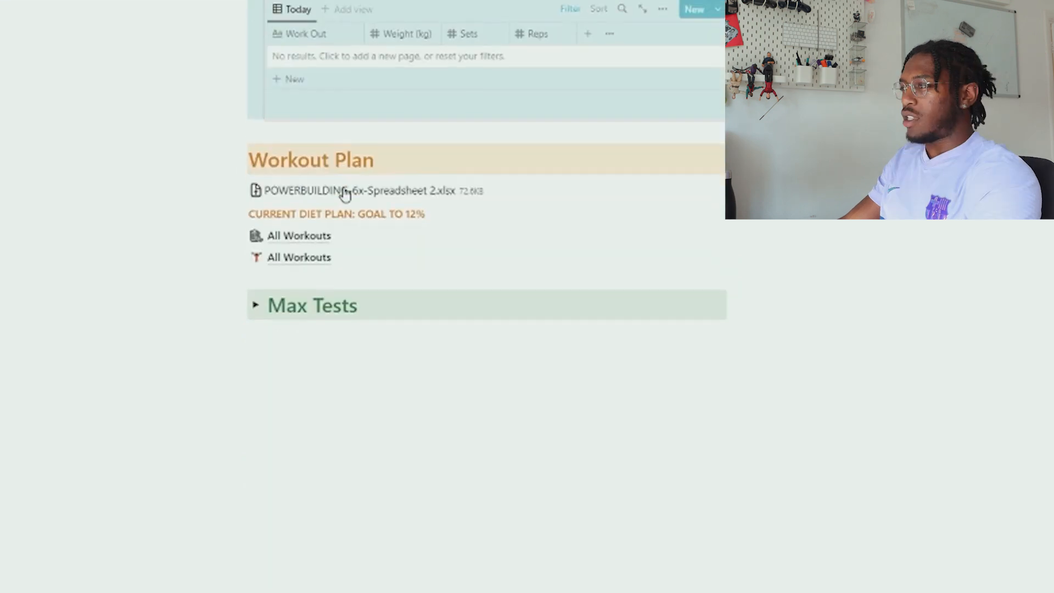
left_click(315, 378)
type("/tog")
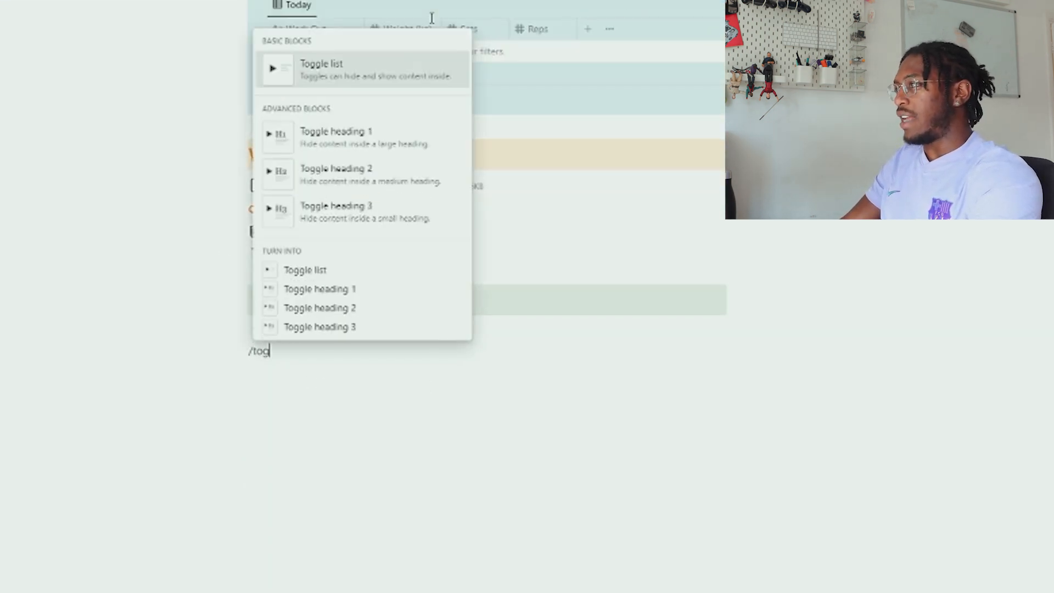
type("ge")
left_click(369, 144)
type("Youy")
key("BackSpace")
type("Tube Workout (Today)")
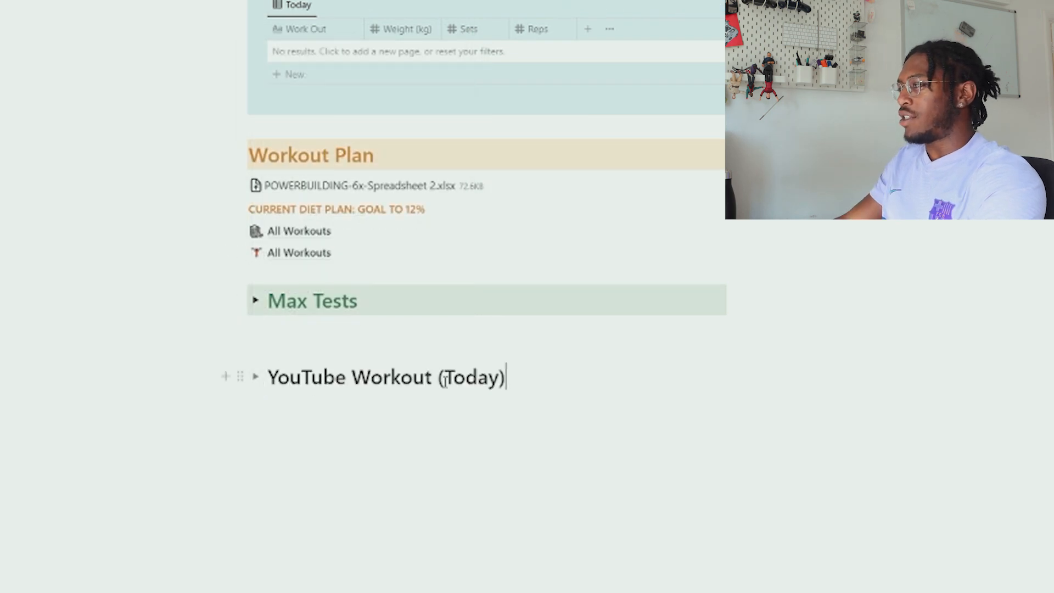
left_click_drag(267, 377, 614, 345)
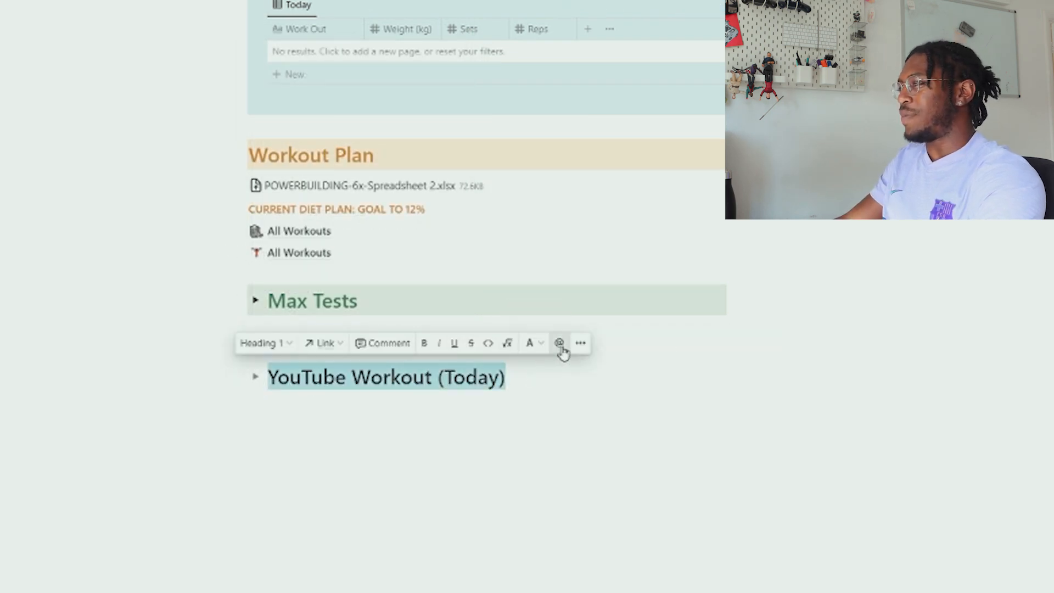
left_click(543, 350)
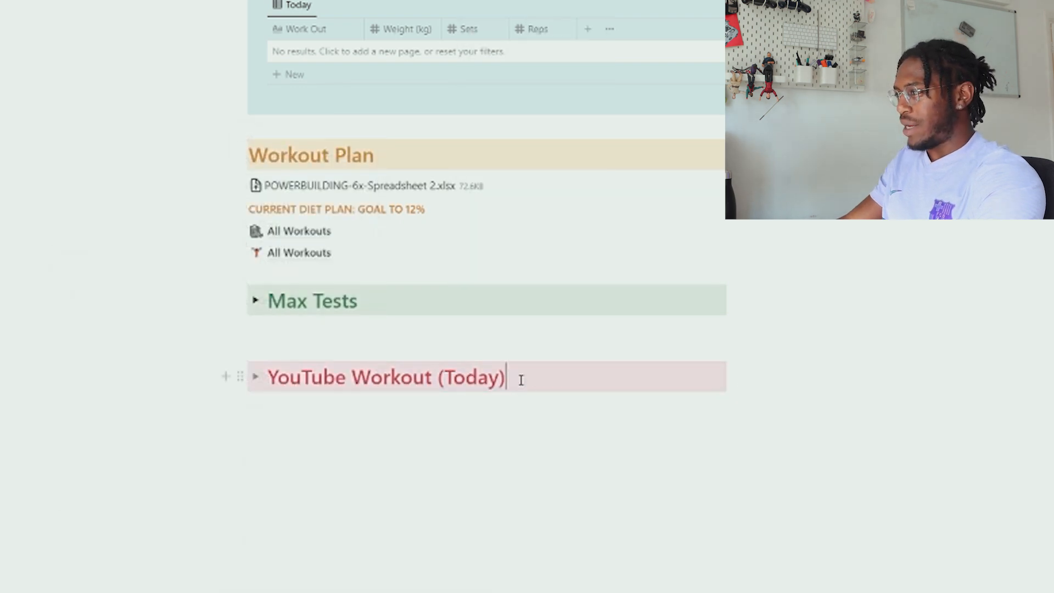
Insert a synced block inside the YouTube Workout (Today) toggle
key("Return")
type("/sy")
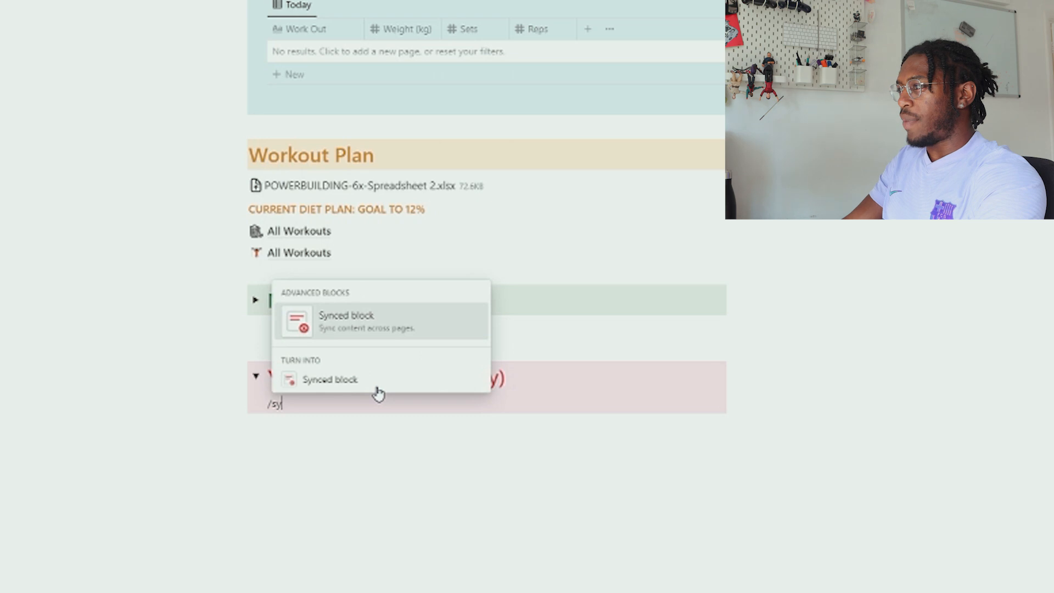
left_click(362, 336)
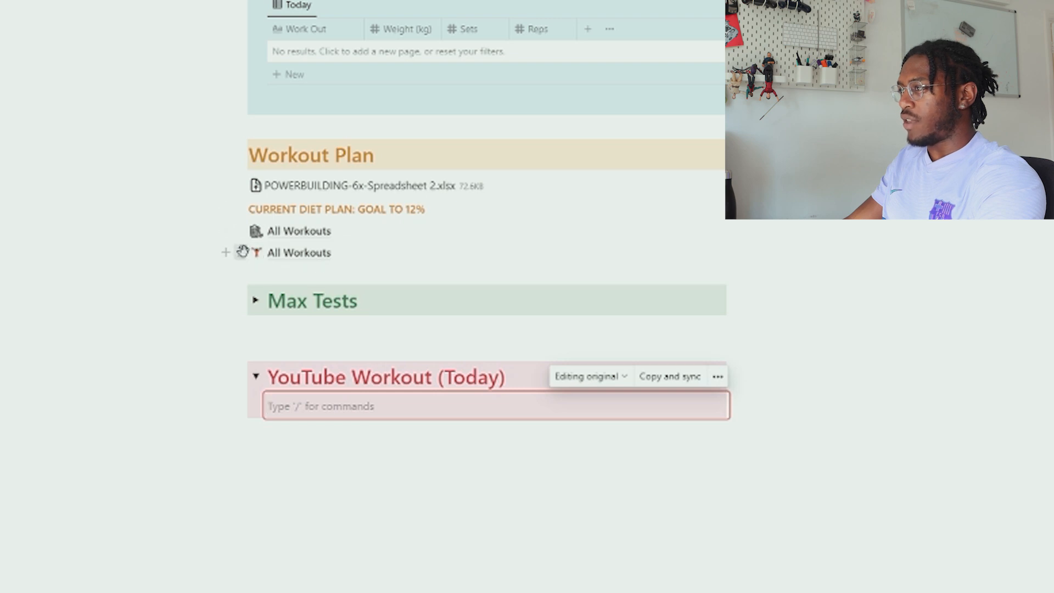
Paste the All Workouts database link into the empty synced block
left_click(359, 255)
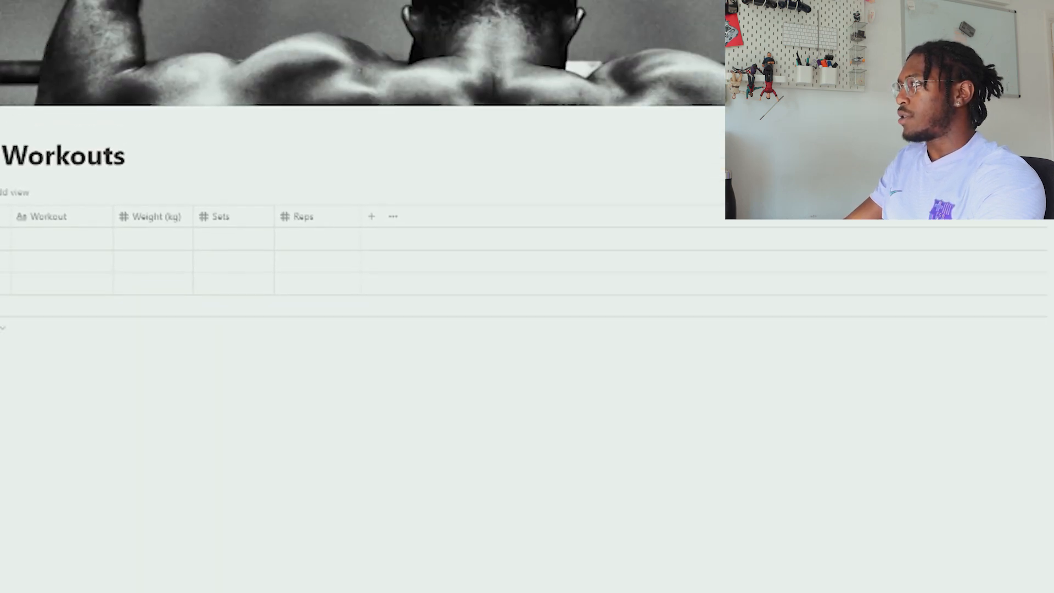
left_click(649, 56)
key("alt+Left")
scroll(393, 580, "down", 6)
left_click(306, 445)
scroll(306, 393, "down", 2)
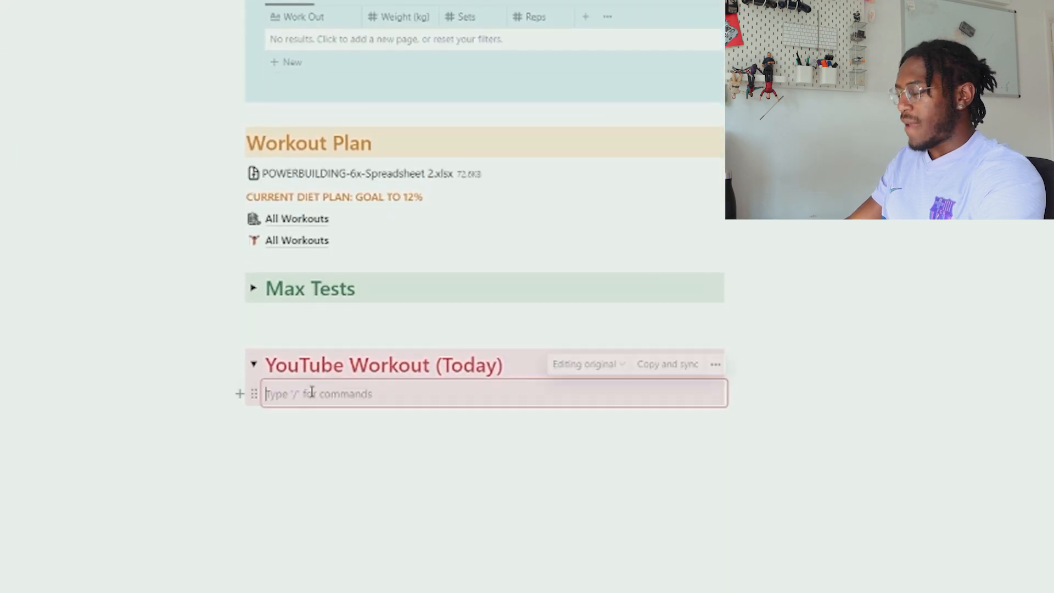
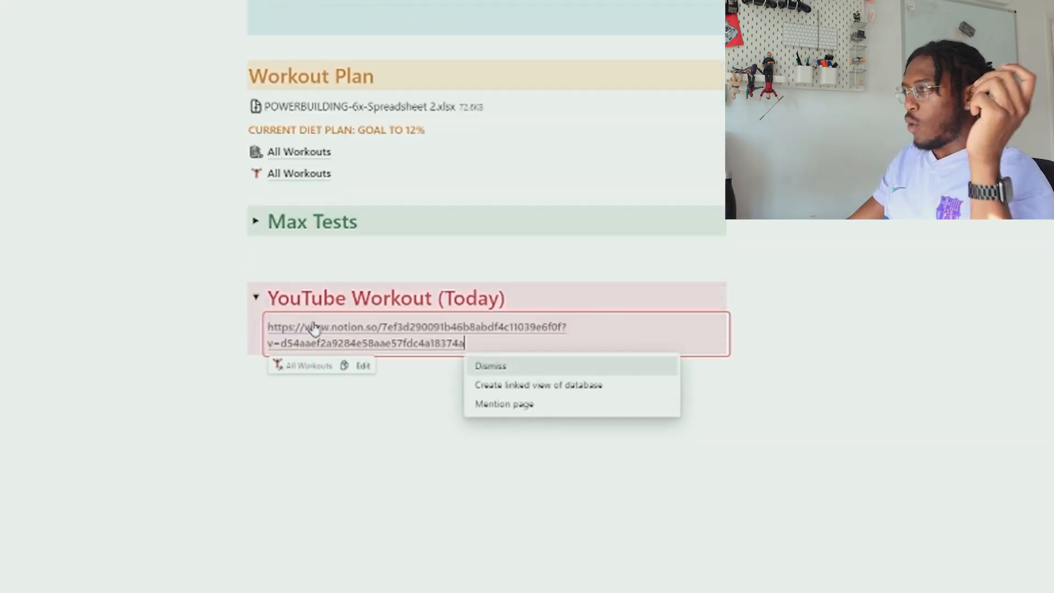
Create a linked All Workouts view with an advanced filter Date is Today
left_click(536, 385)
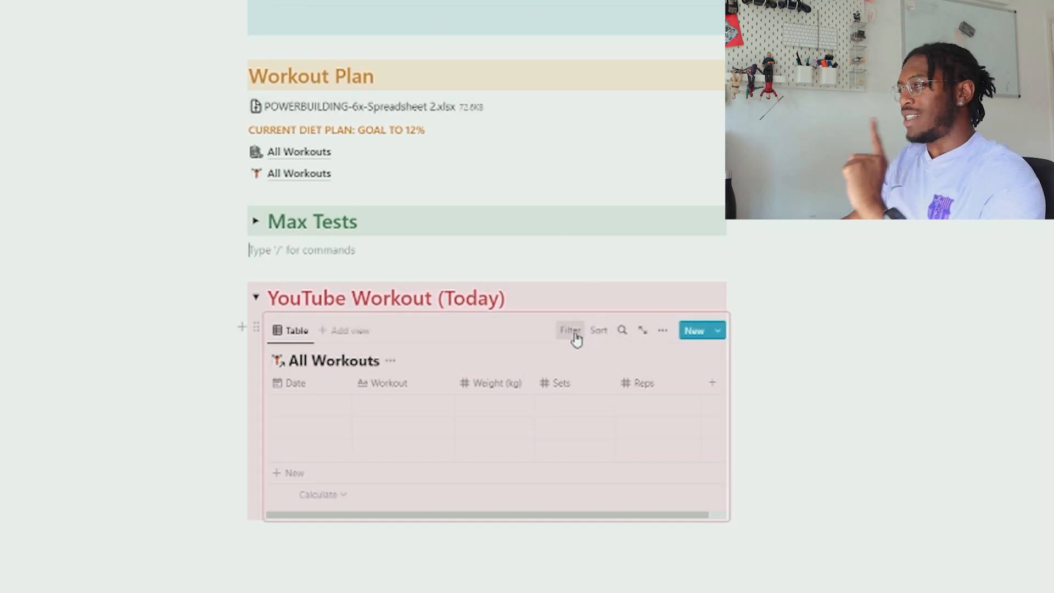
left_click(574, 332)
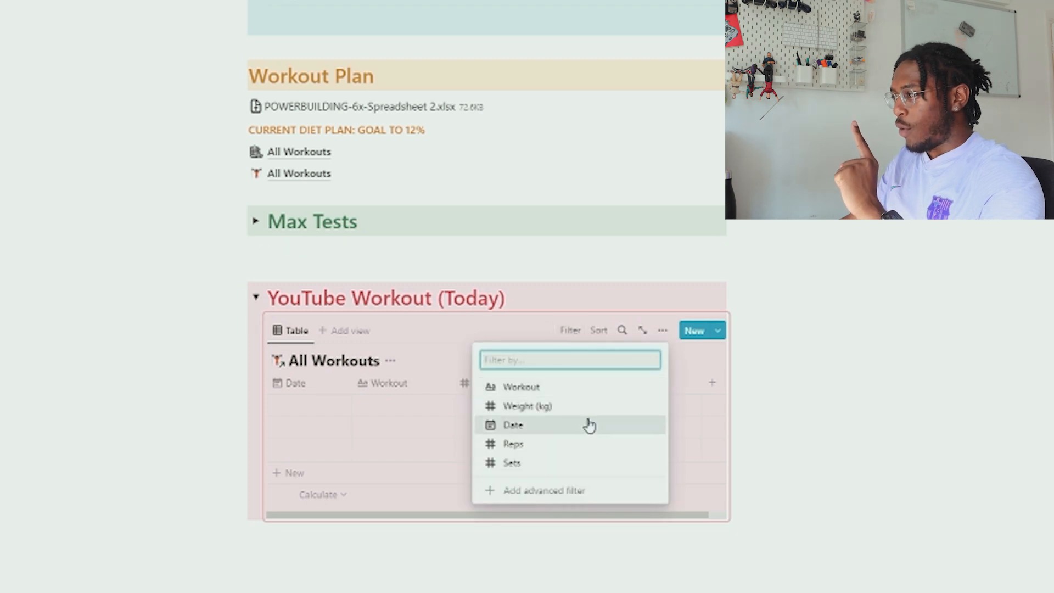
left_click(546, 497)
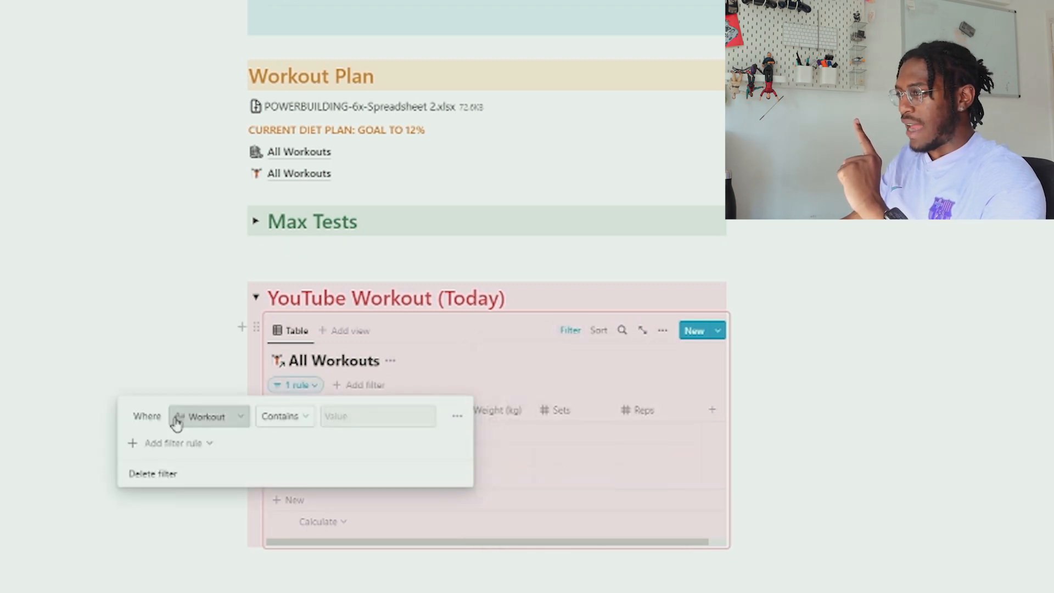
left_click(213, 423)
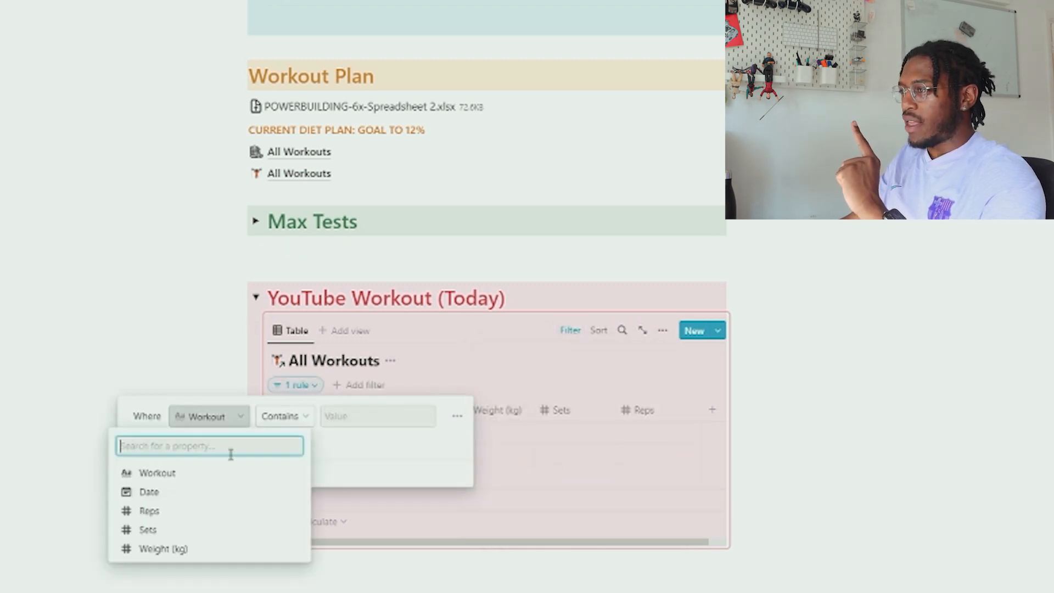
left_click(165, 493)
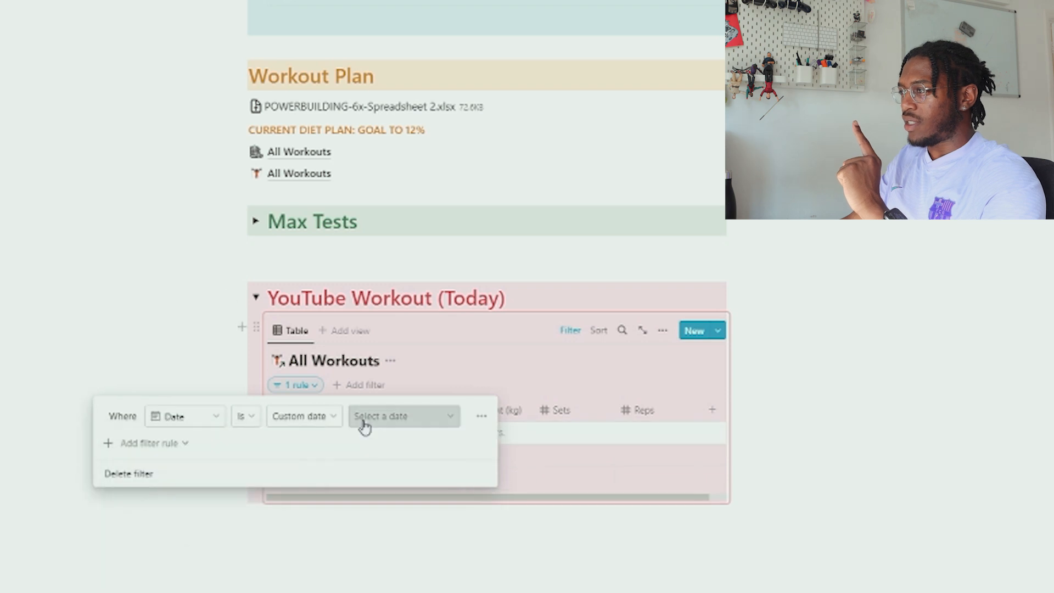
left_click(313, 417)
left_click(292, 440)
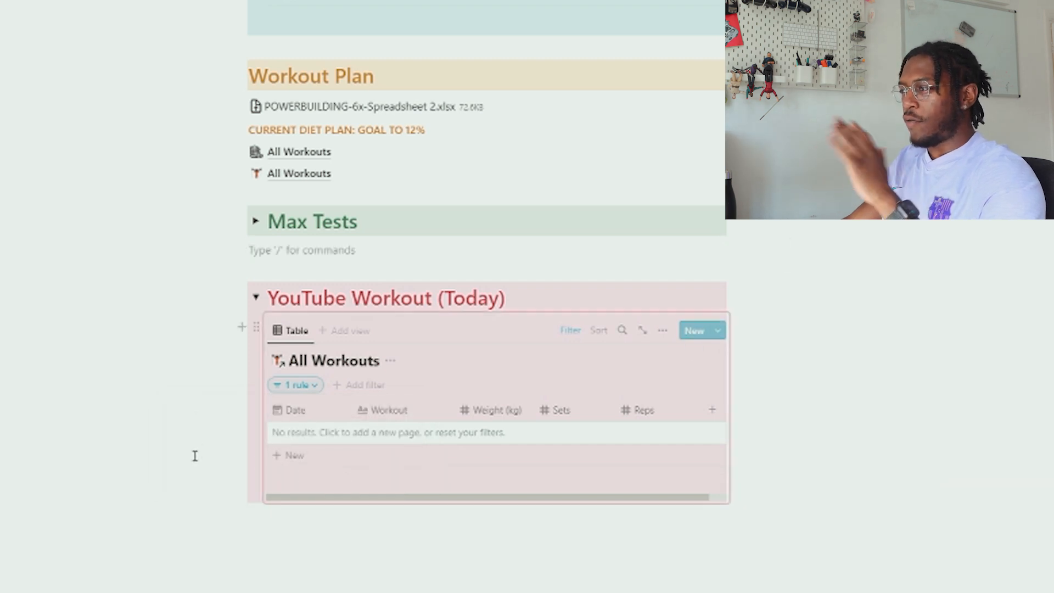
Add a Bench Press entry dated July 7 in All Workouts
left_click(307, 176)
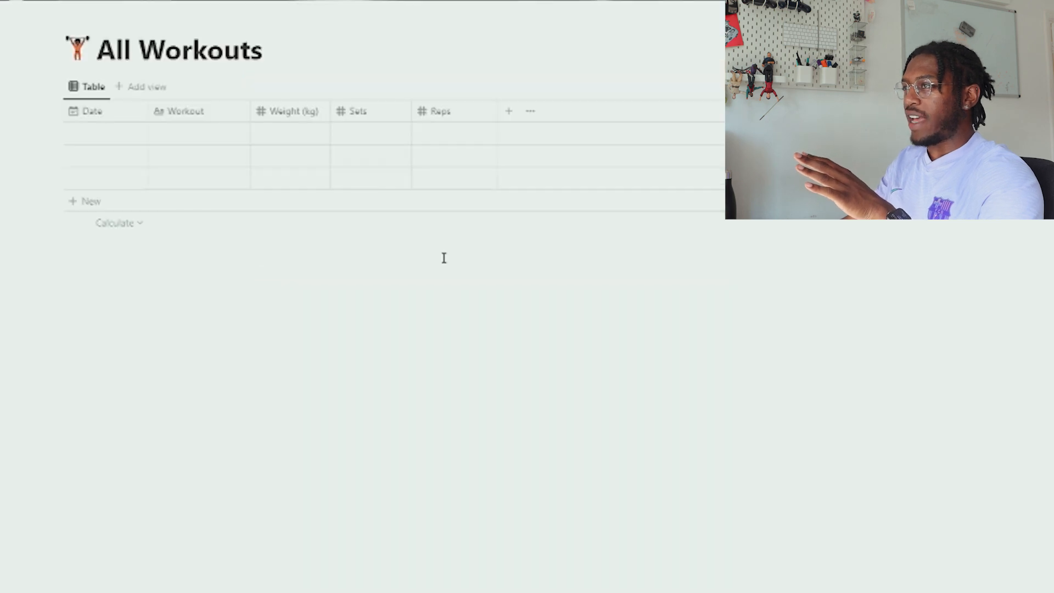
left_click(105, 135)
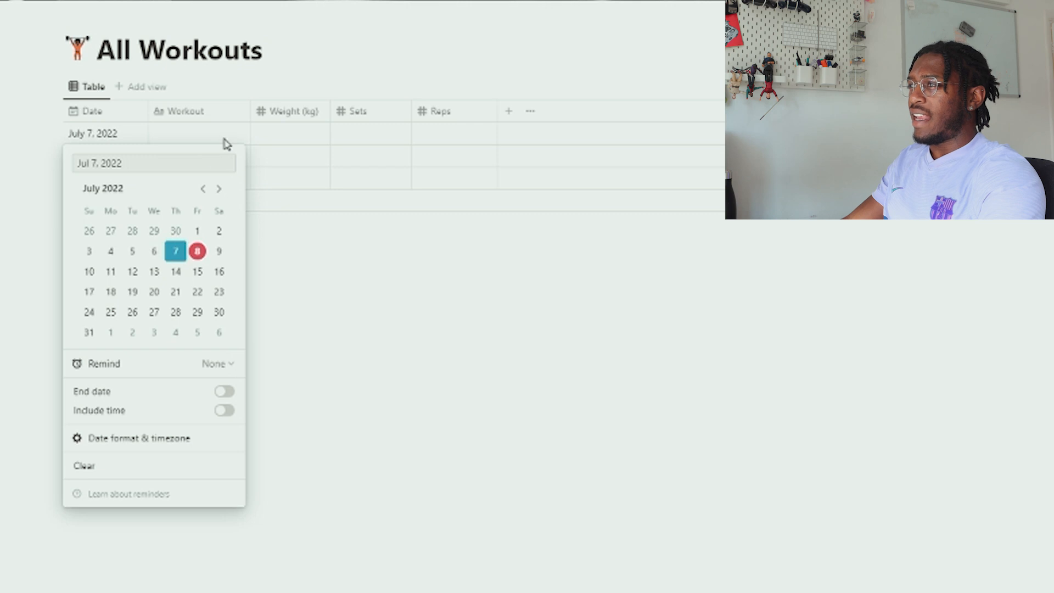
key("Escape")
left_click(194, 132)
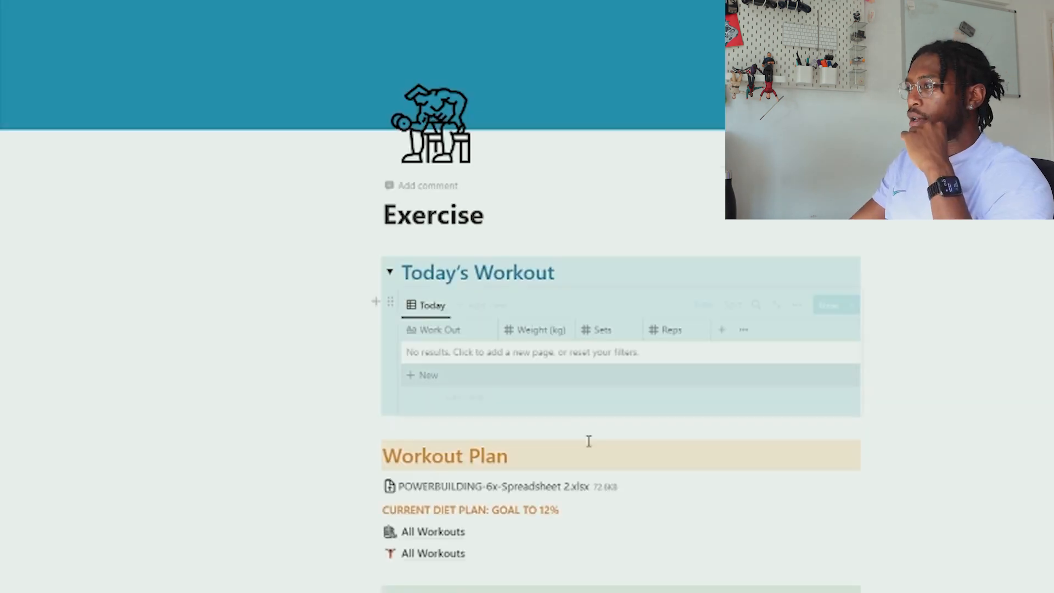
Delete the linked table's Date is Today filter to reveal all entries and check sorting
scroll(588, 440, "down", 9)
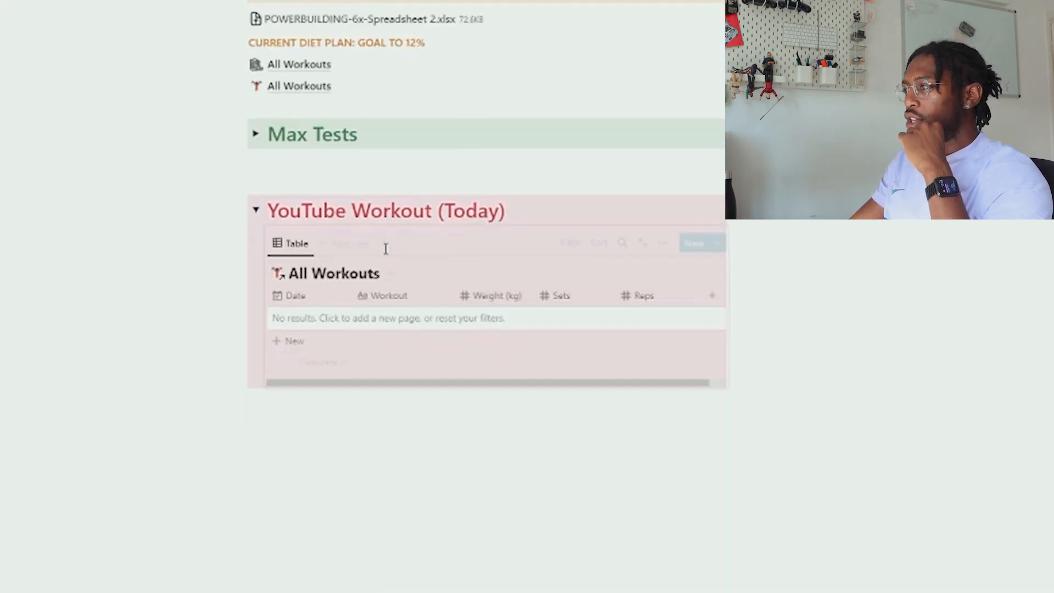
left_click(574, 243)
left_click(314, 301)
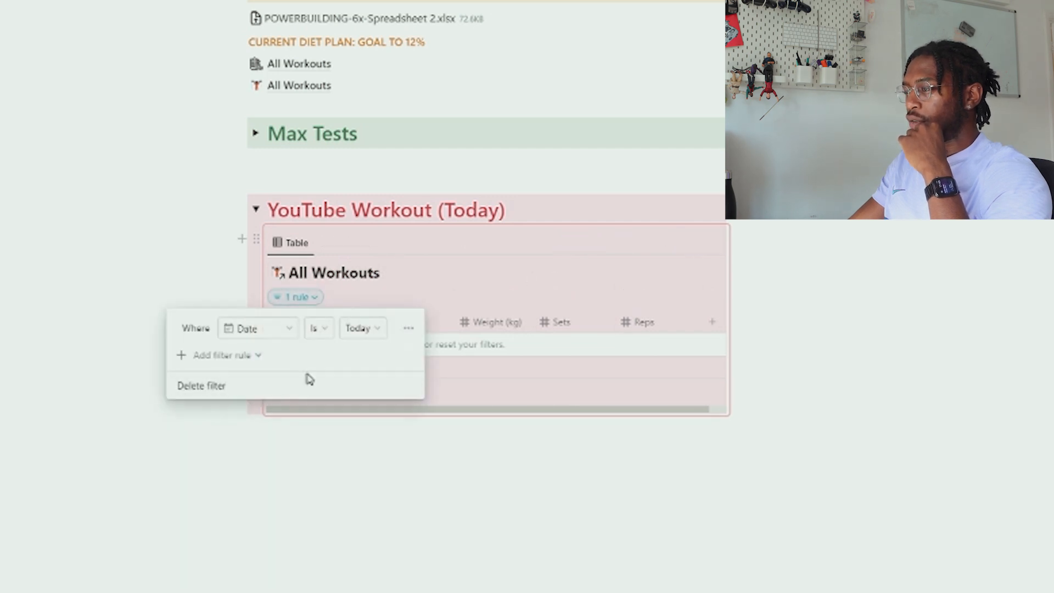
left_click(200, 390)
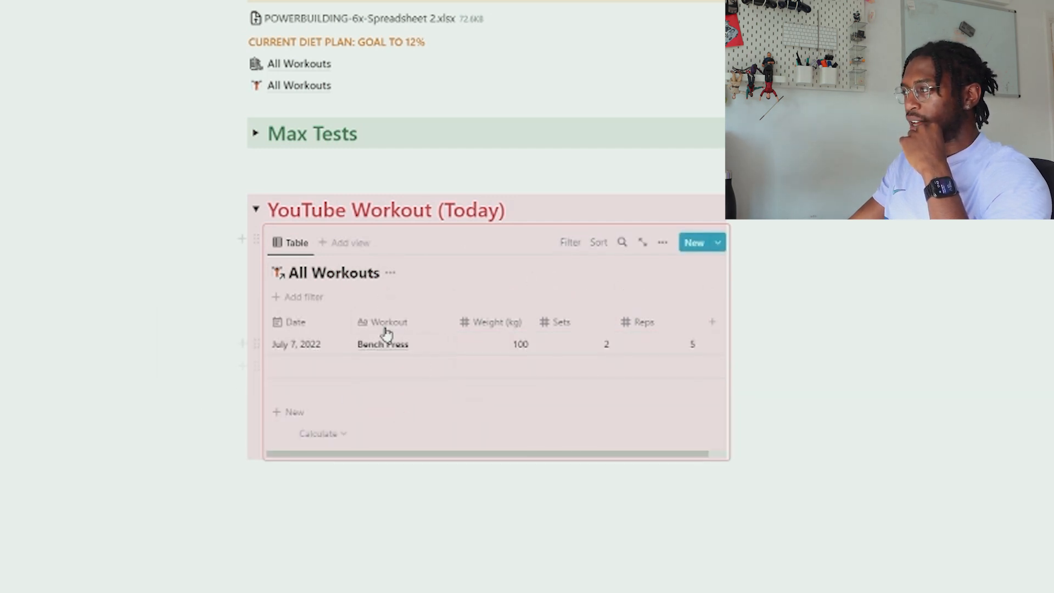
left_click(569, 244)
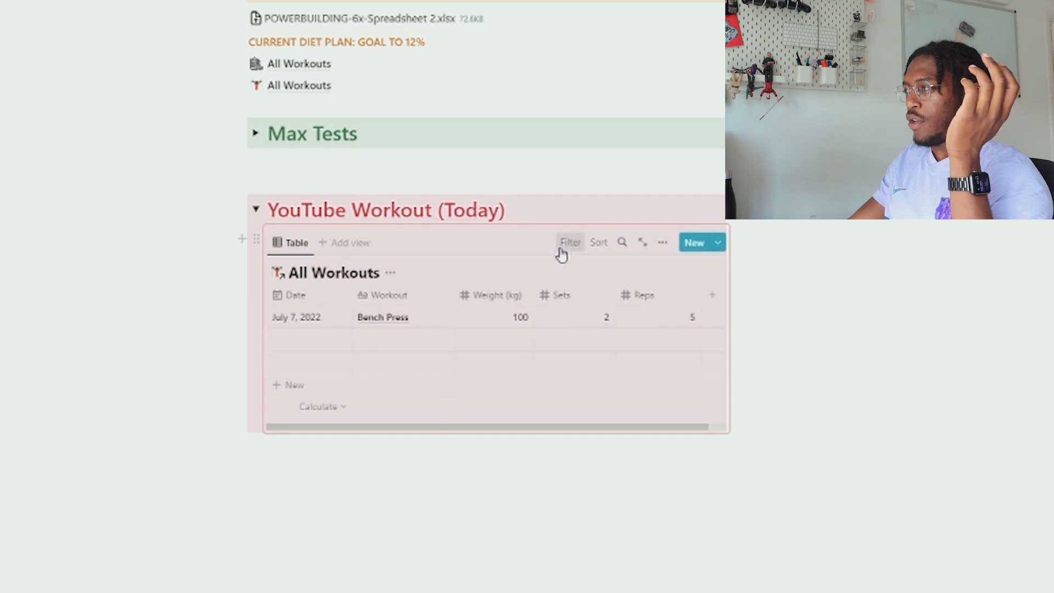
left_click(592, 251)
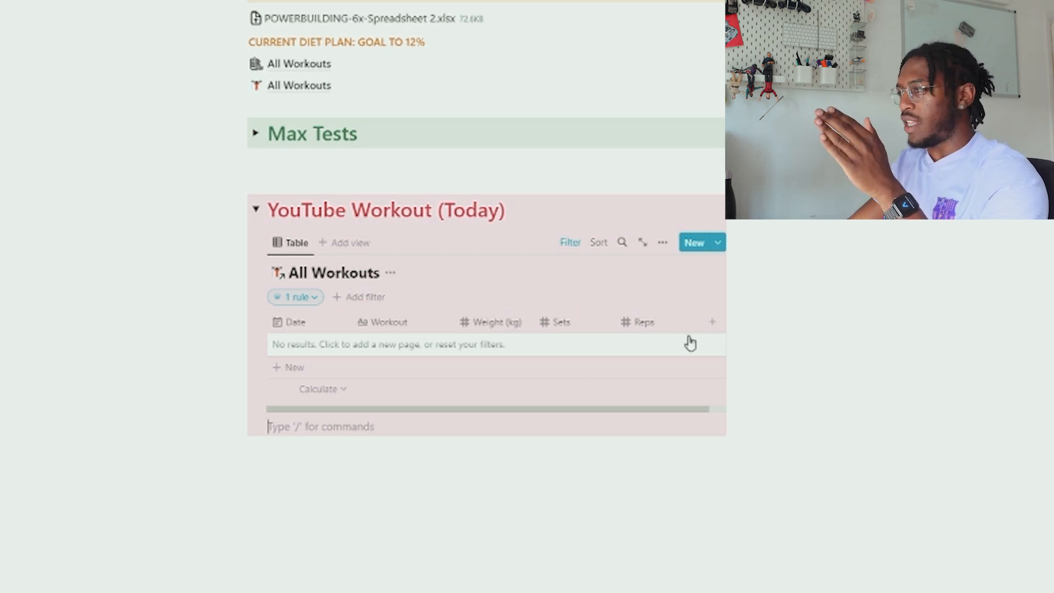
Add four blank entries dated today, July 8, 2022, to the linked table
left_click(377, 343)
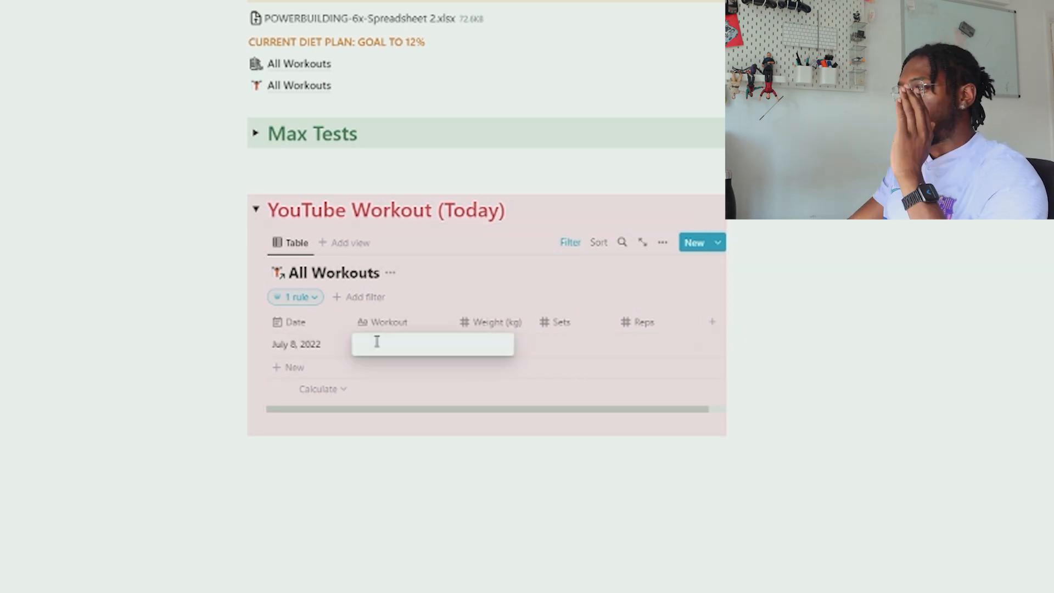
left_click(291, 373)
left_click(294, 394)
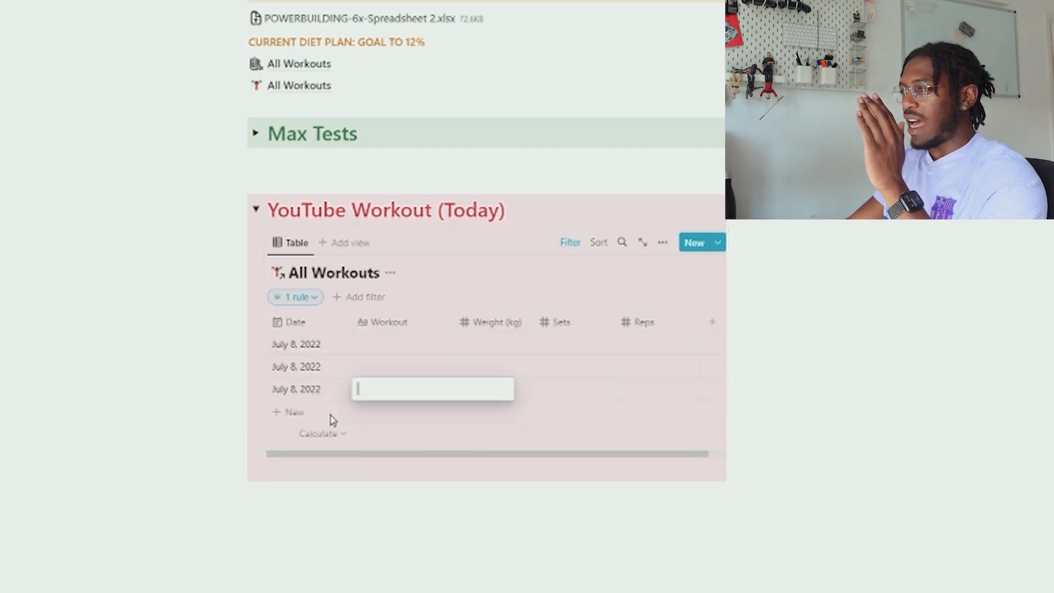
left_click(302, 418)
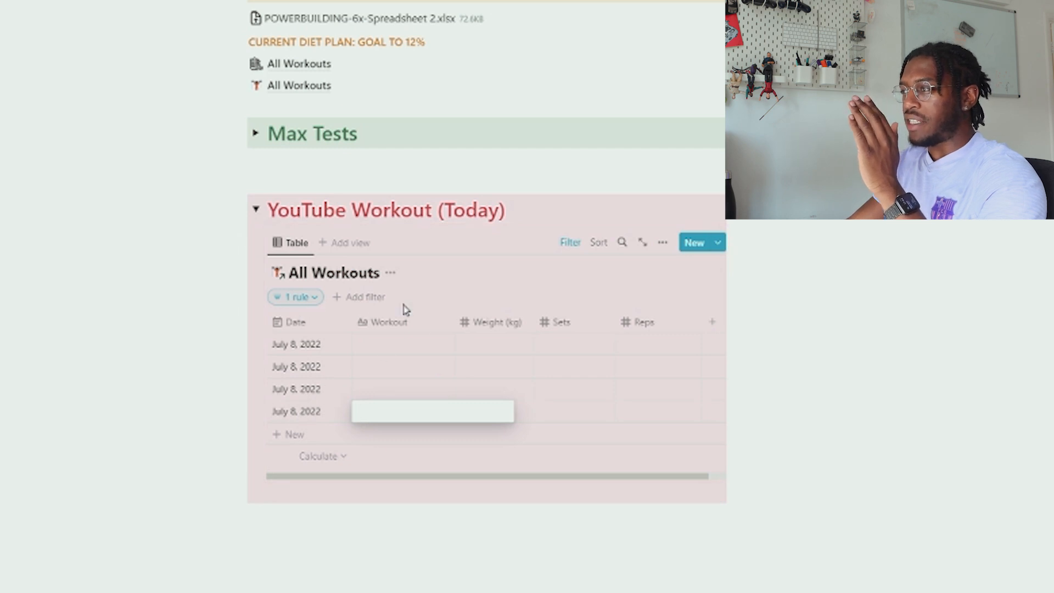